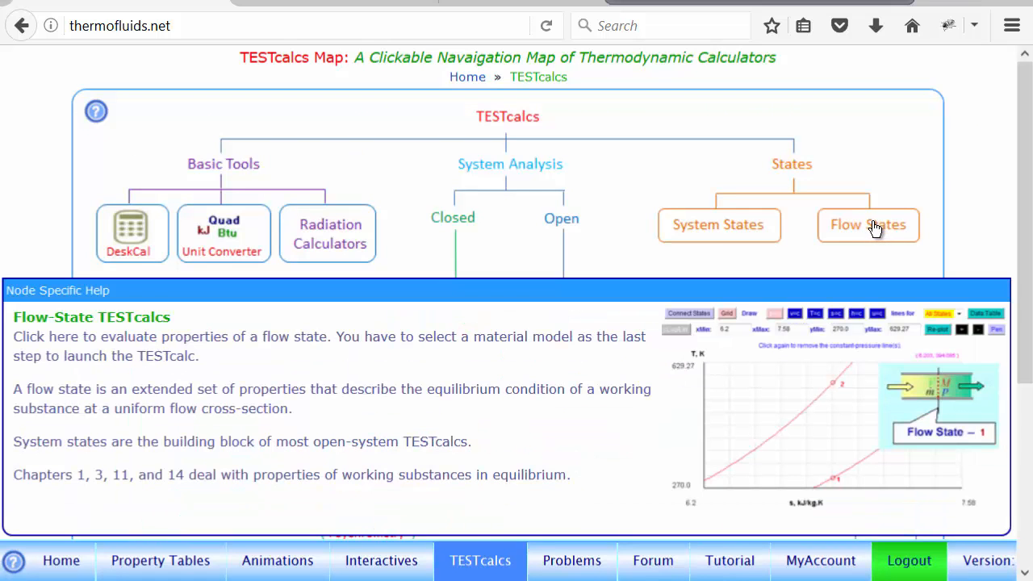
Launch the HTML5 flow-state TESTapp for the SL (Solid/Liquid) model.
{"action": "left_click", "coordinate": [870, 225]}
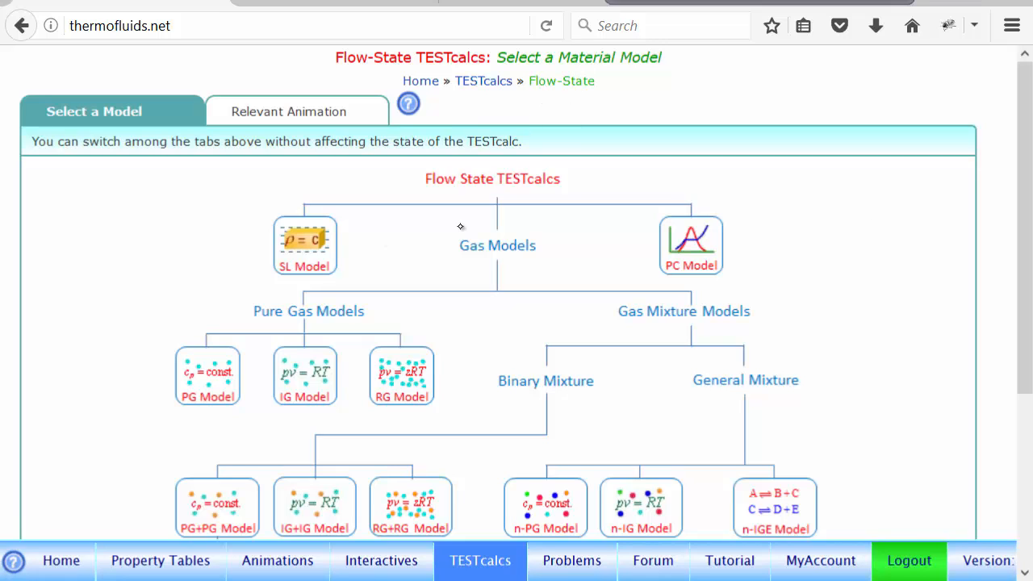
{"action": "left_click", "coordinate": [303, 236]}
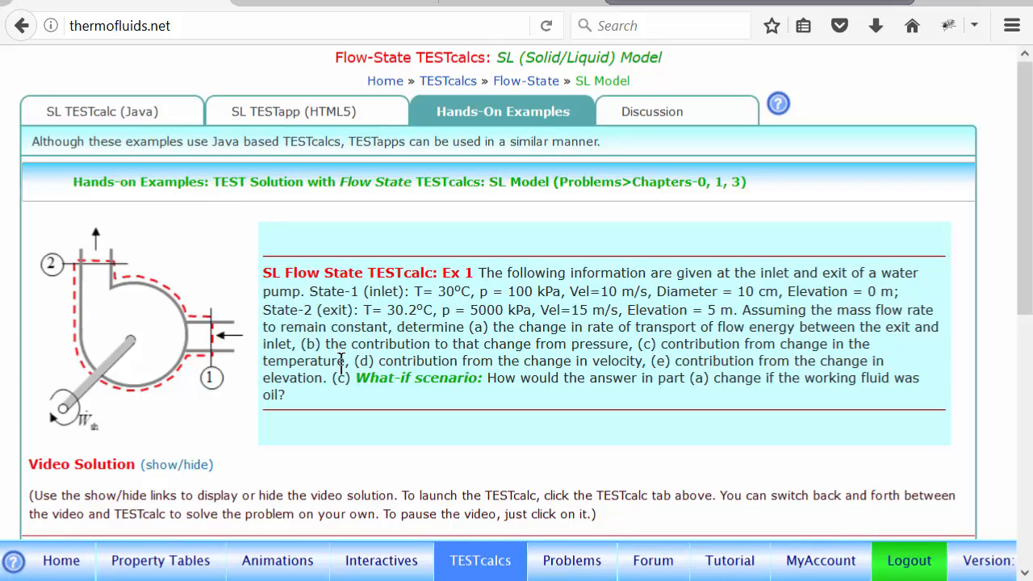
{"action": "left_click", "coordinate": [297, 116]}
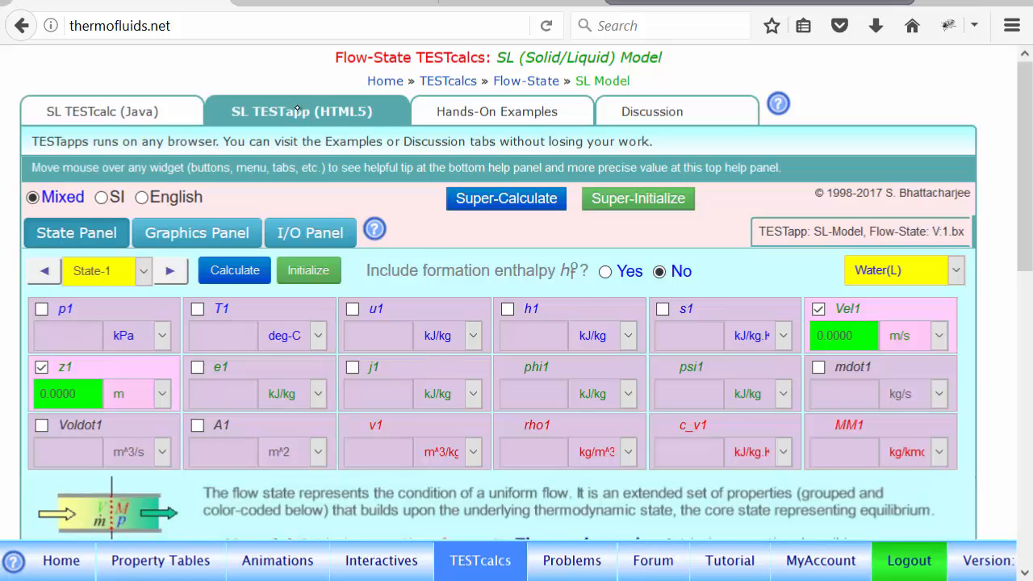
{"action": "left_click", "coordinate": [663, 110]}
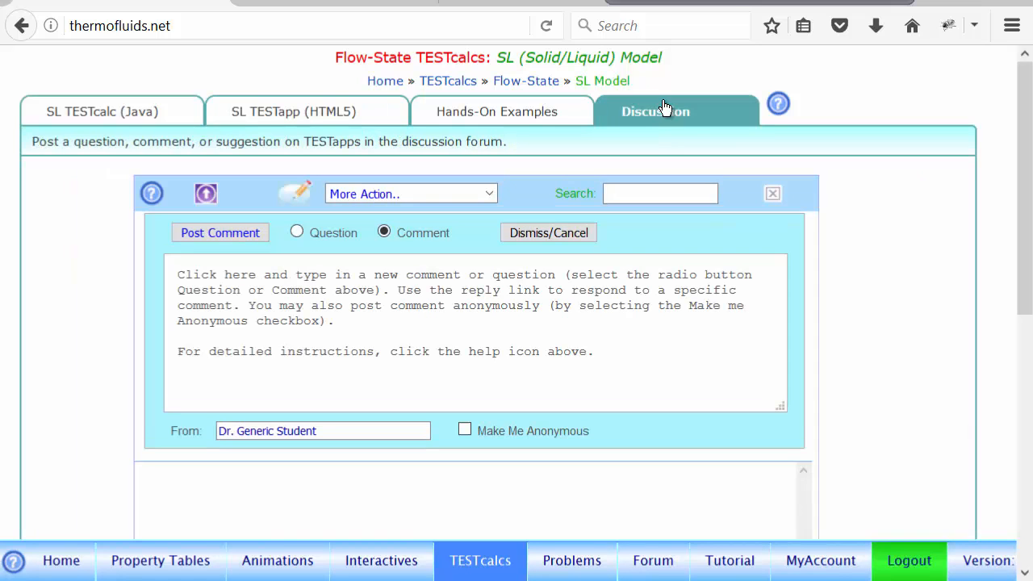
{"action": "left_click", "coordinate": [269, 113]}
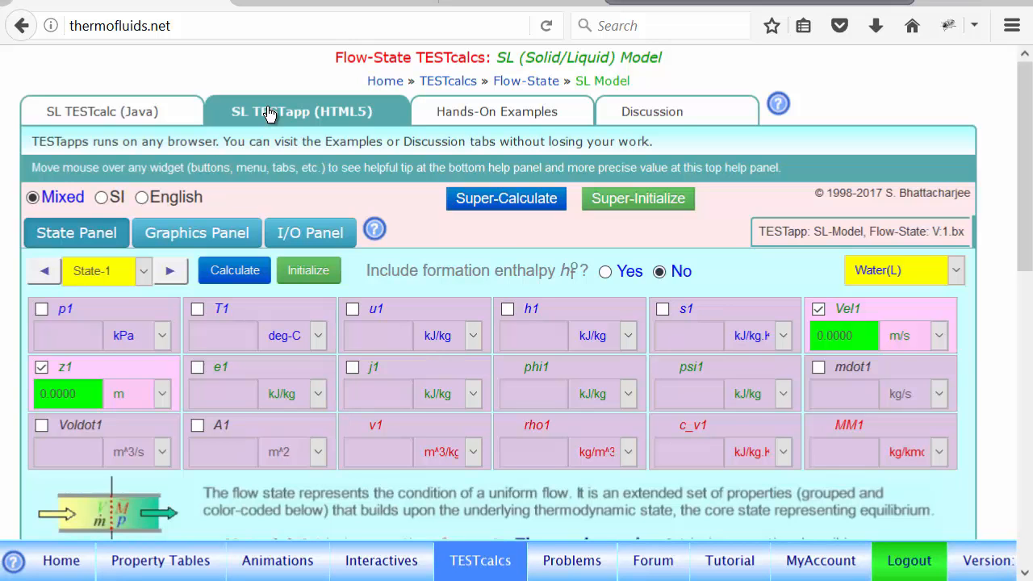
For water at State-1, enter pressure 100 kPa, temperature 30 deg-C and velocity 10 m/s.
{"action": "left_click_drag", "start_coordinate": [1028, 247], "coordinate": [1029, 280]}
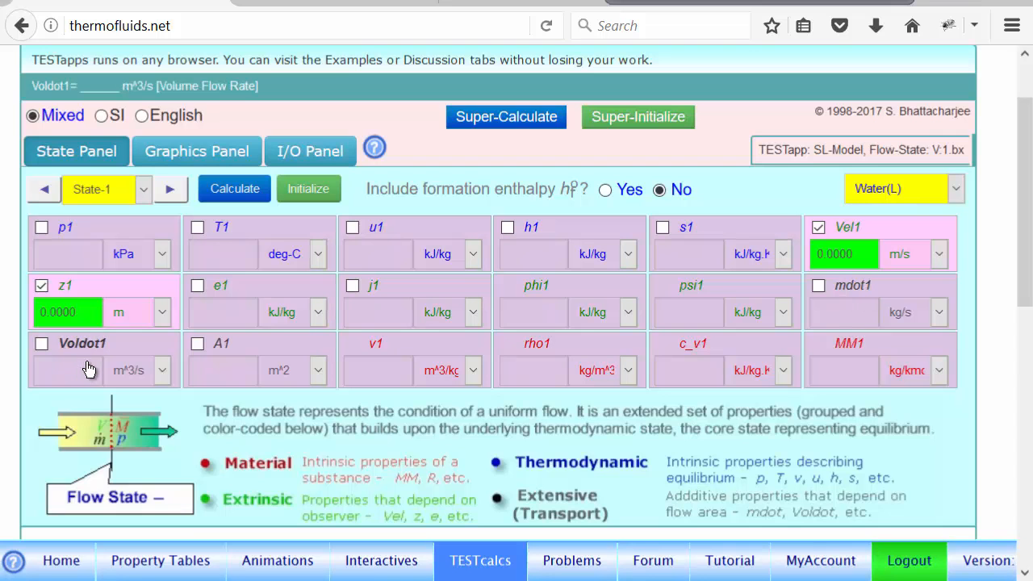
{"action": "scroll", "coordinate": [1019, 285], "scroll_direction": "down", "scroll_amount": 3}
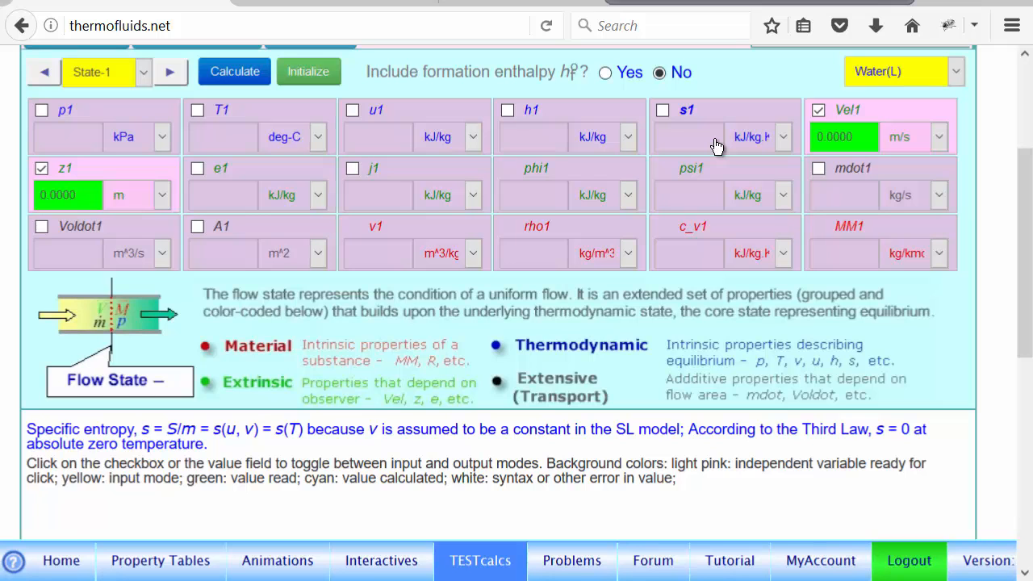
{"action": "left_click_drag", "start_coordinate": [1023, 199], "coordinate": [1024, 165]}
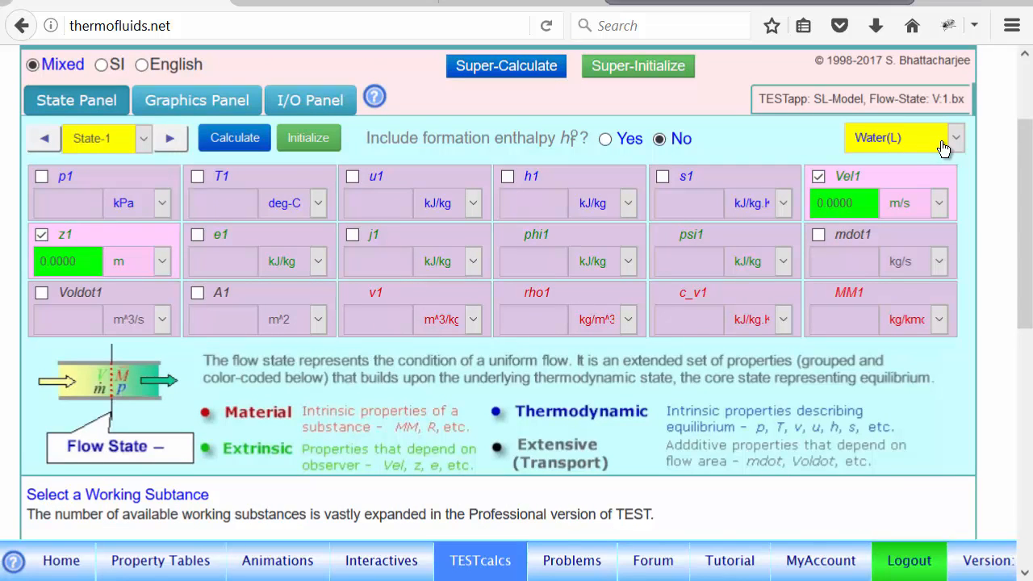
{"action": "left_click", "coordinate": [67, 203]}
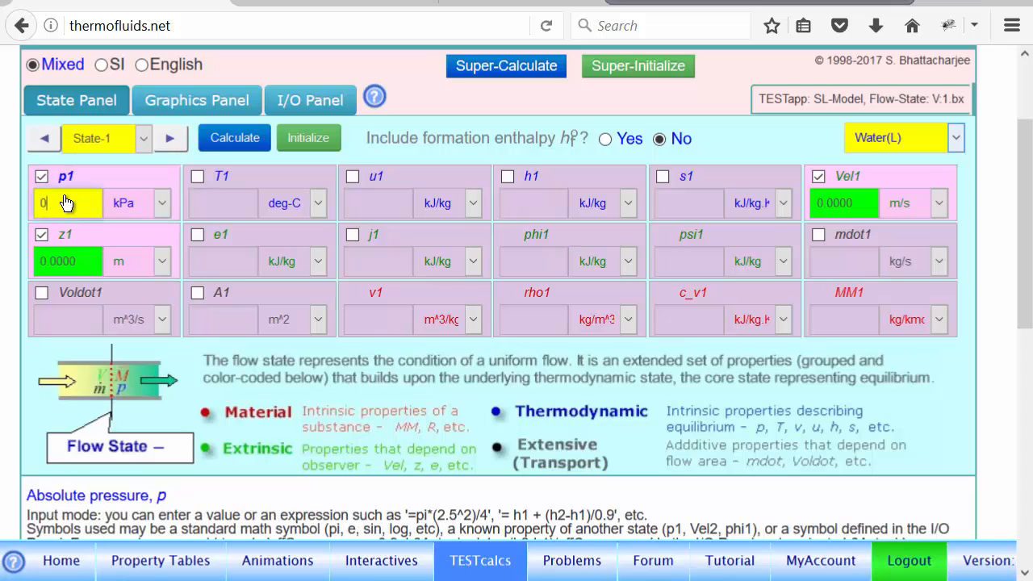
{"action": "type", "text": "100"}
{"action": "left_click", "coordinate": [221, 207]}
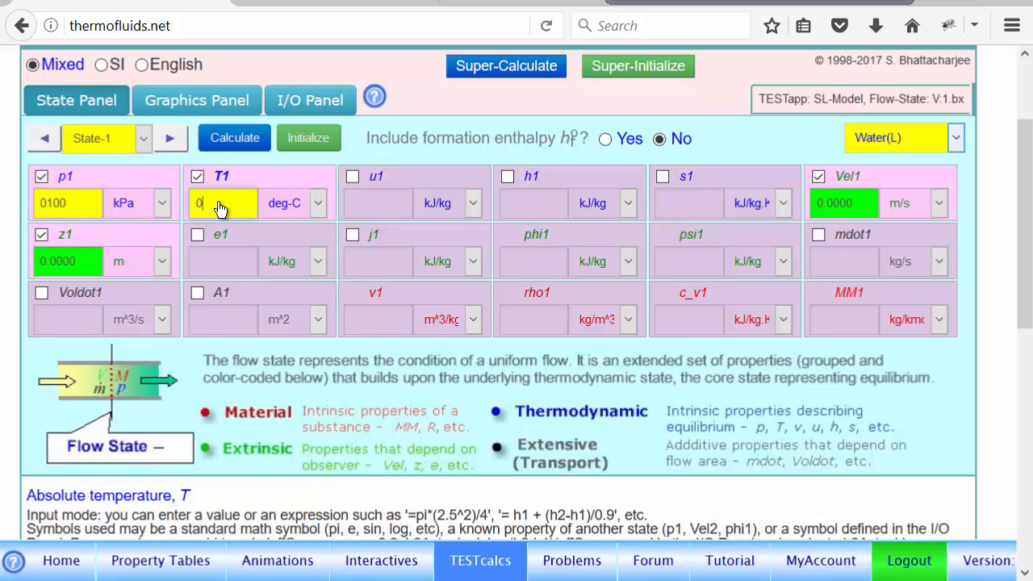
{"action": "type", "text": "30"}
{"action": "left_click", "coordinate": [847, 207]}
{"action": "type", "text": "0"}
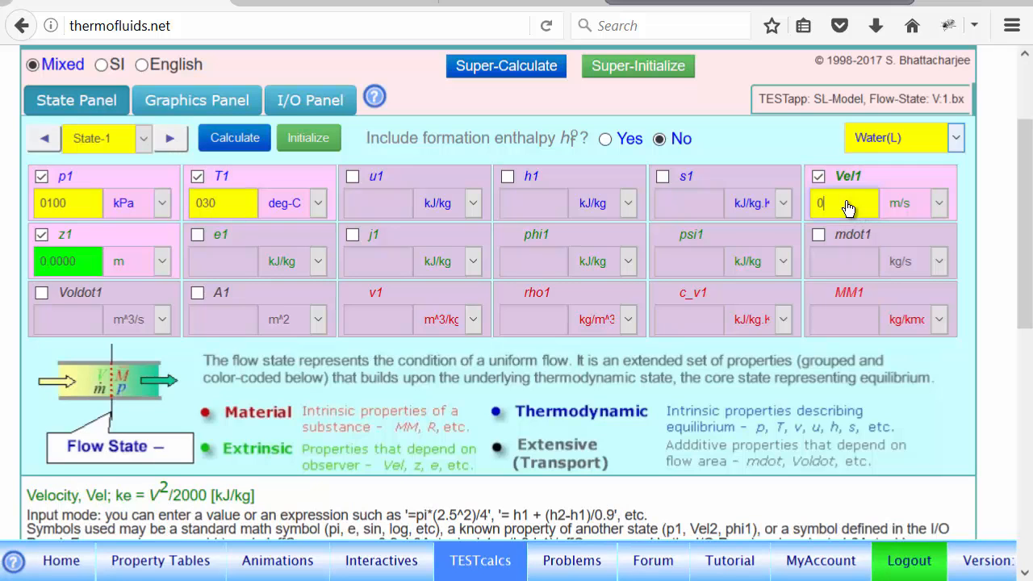
{"action": "type", "text": "10"}
Enter the State-1 flow area as =pi*0.1^2/4 m^2 and calculate the state.
{"action": "left_click", "coordinate": [216, 324]}
{"action": "type", "text": "0"}
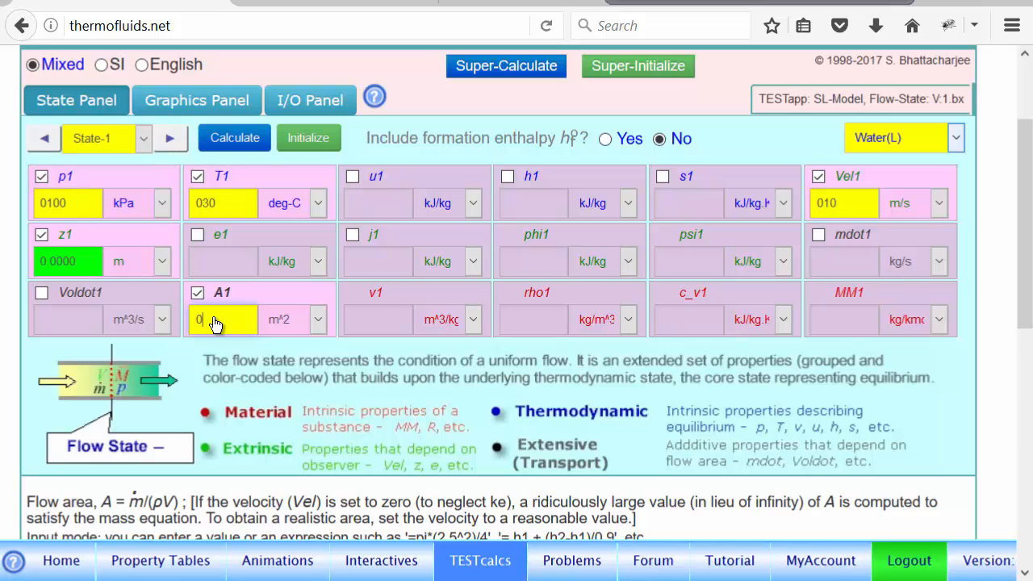
{"action": "key", "text": "BackSpace"}
{"action": "type", "text": "=pi*0.1^2/4"}
{"action": "left_click", "coordinate": [236, 138]}
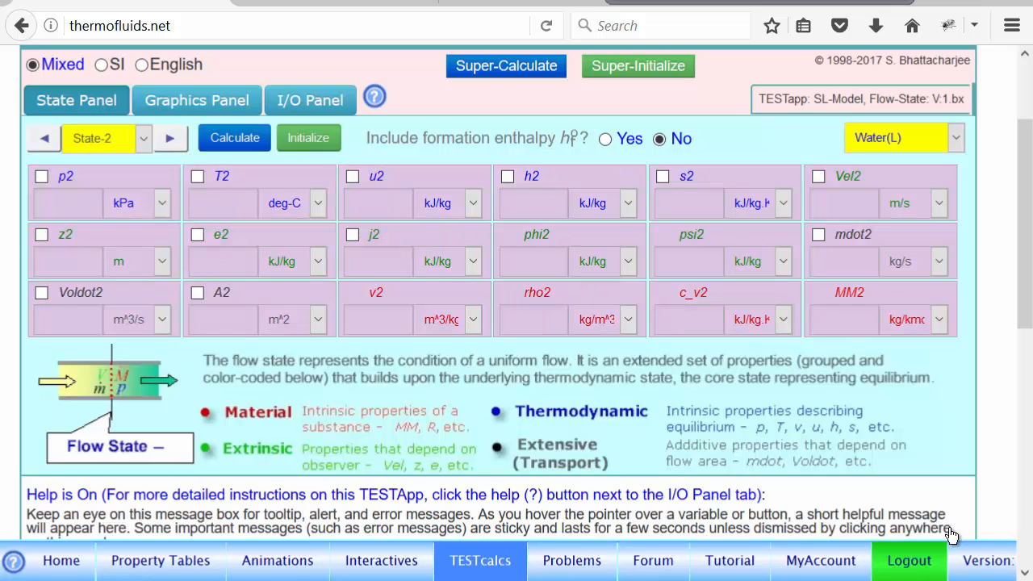
For State-2, enter pressure 5000 kPa, temperature 30.2 deg-C, velocity 15 m/s and elevation 5 m.
{"action": "left_click", "coordinate": [70, 208]}
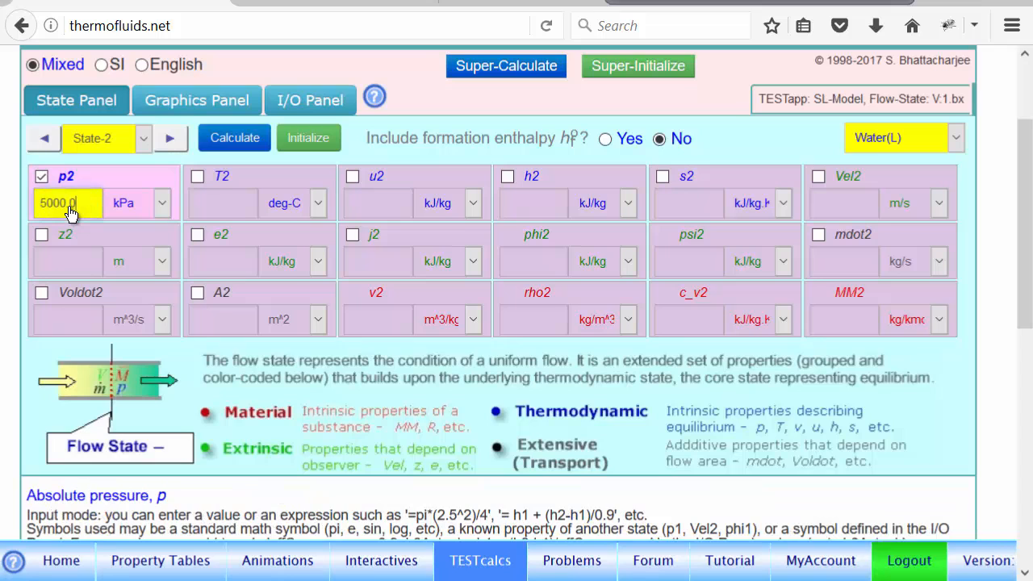
{"action": "left_click", "coordinate": [230, 217]}
{"action": "type", "text": "30.200"}
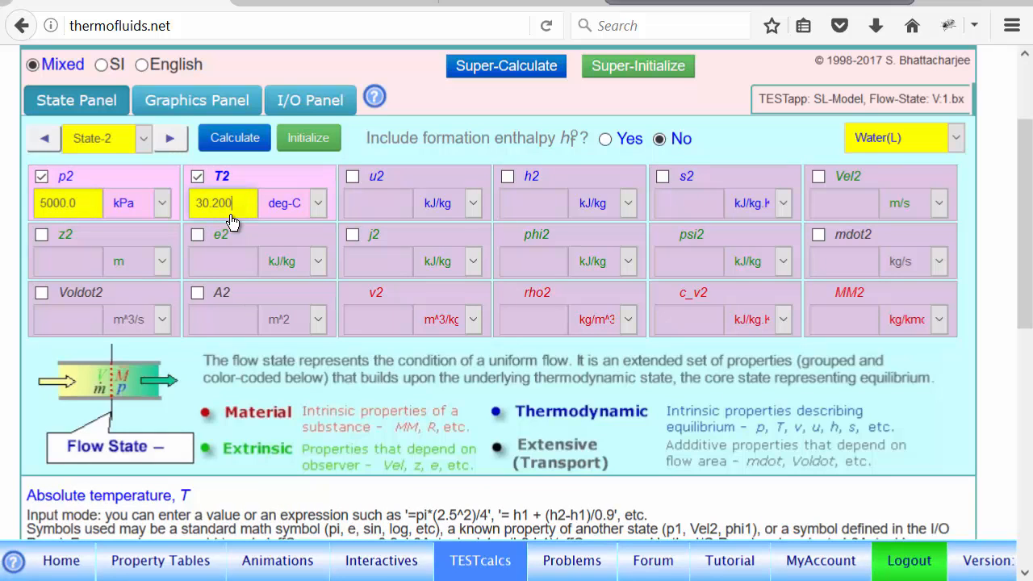
{"action": "left_click", "coordinate": [856, 206]}
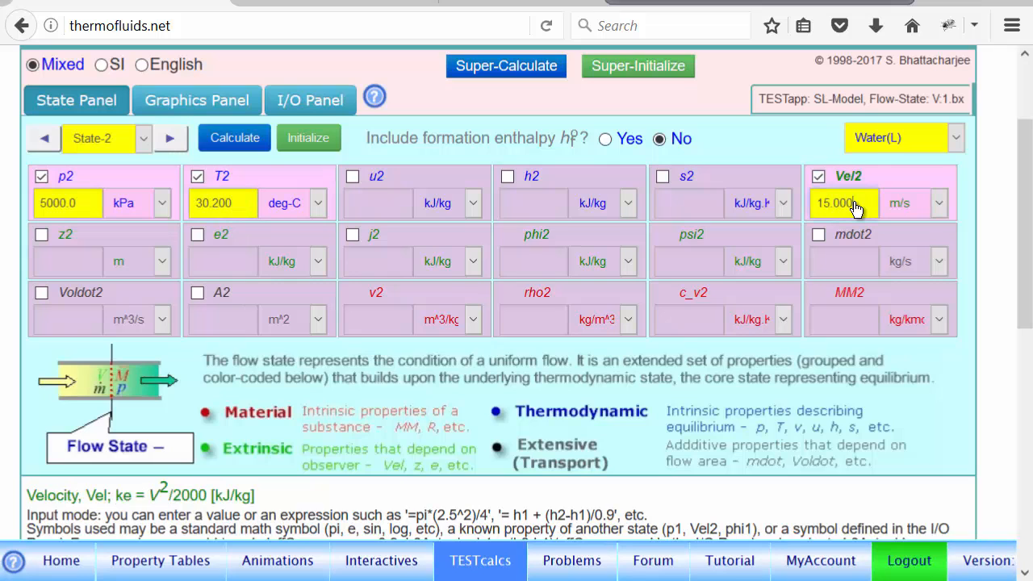
{"action": "left_click", "coordinate": [70, 266]}
{"action": "type", "text": "5"}
{"action": "key", "text": "Return"}
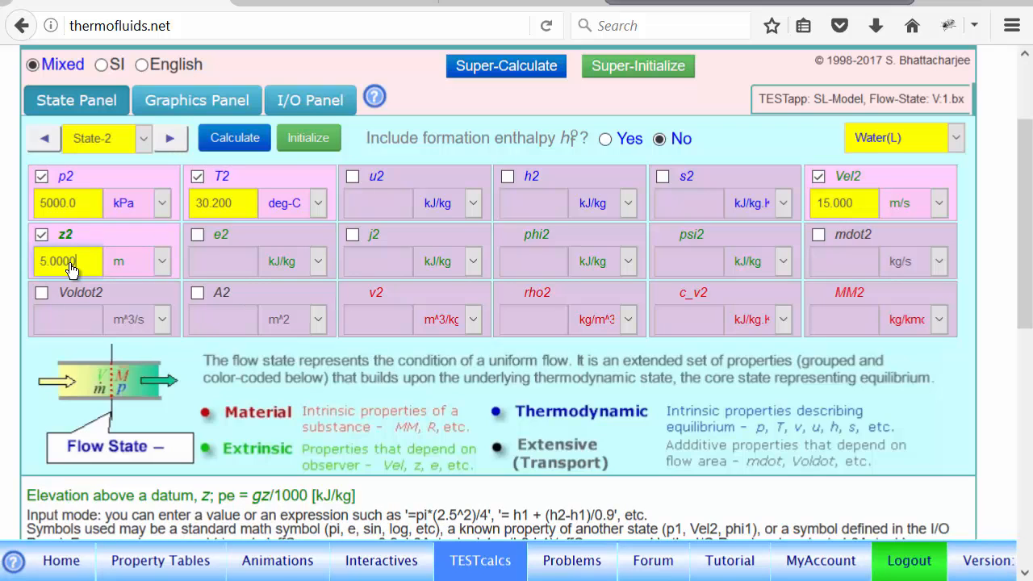
Set the State-2 mass flow rate to =mdot1 and calculate the state.
{"action": "left_click", "coordinate": [849, 262]}
{"action": "type", "text": "=mdot1"}
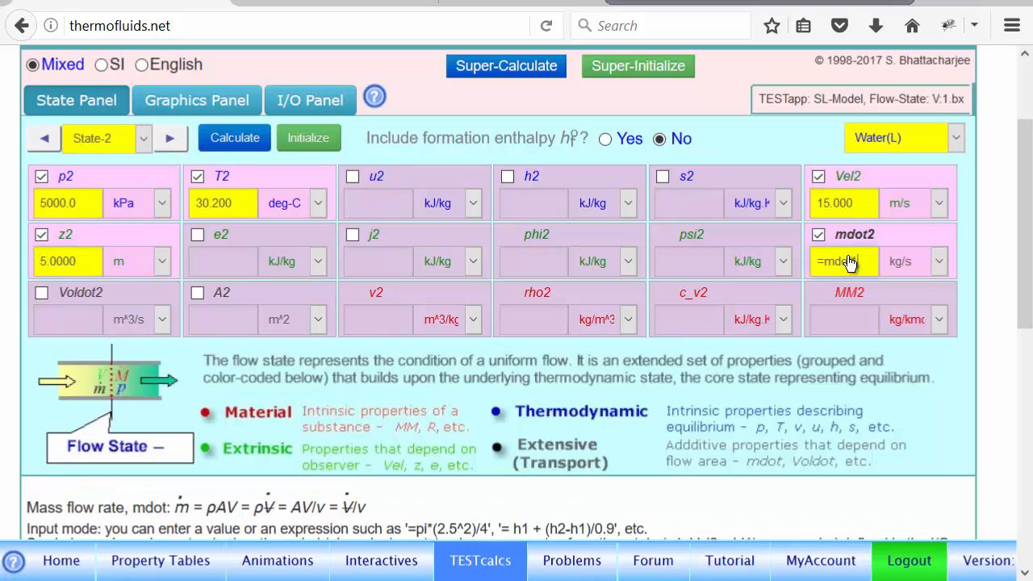
{"action": "left_click", "coordinate": [239, 135]}
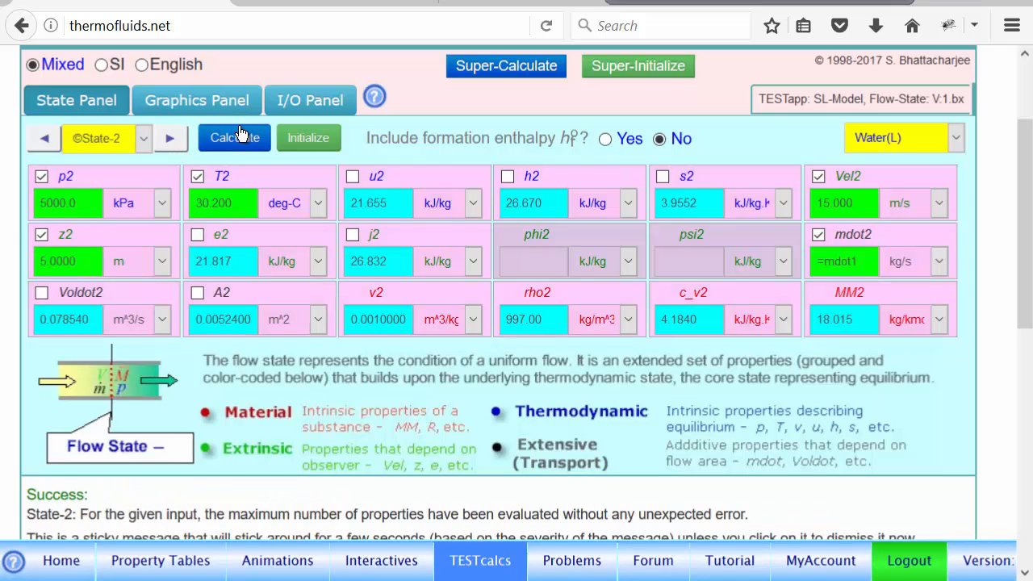
Evaluate JdotIn = mdot1*j1 and JdotOut = mdot2*j2, and clear the input and output areas.
{"action": "left_click", "coordinate": [312, 102]}
{"action": "left_click", "coordinate": [73, 135]}
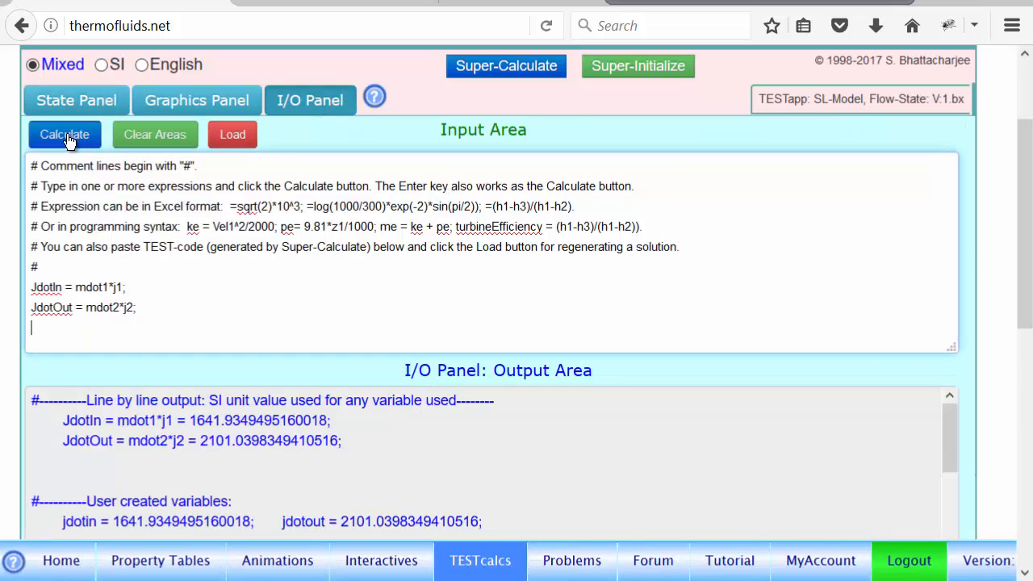
{"action": "left_click", "coordinate": [161, 136]}
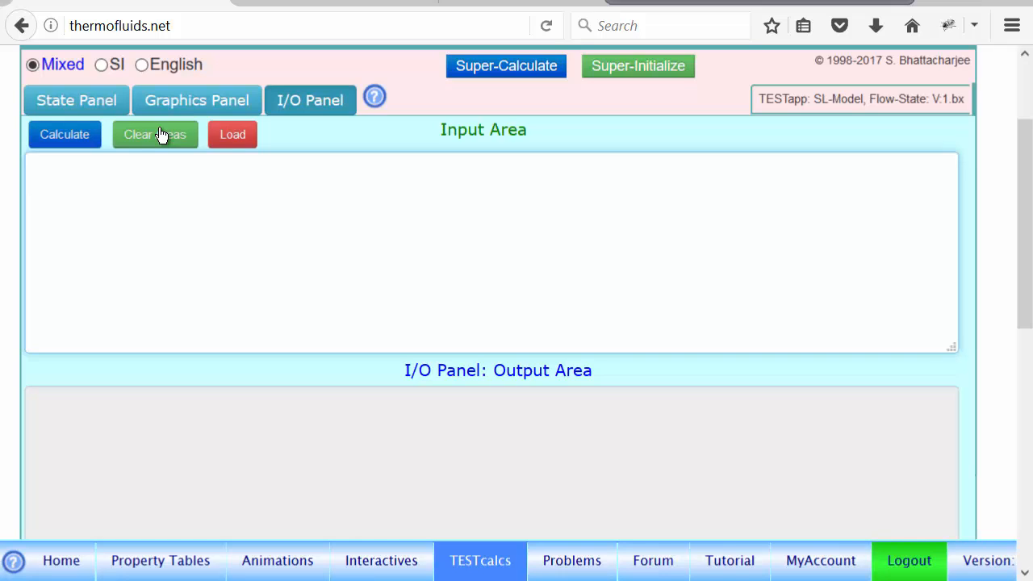
Evaluate the change in flow energy transport rate with the expression =mdot1*(j2-j1);.
{"action": "type", "text": "="}
{"action": "type", "text": "mdot1*(j2"}
{"action": "type", "text": "-j1);"}
{"action": "key", "text": "Return"}
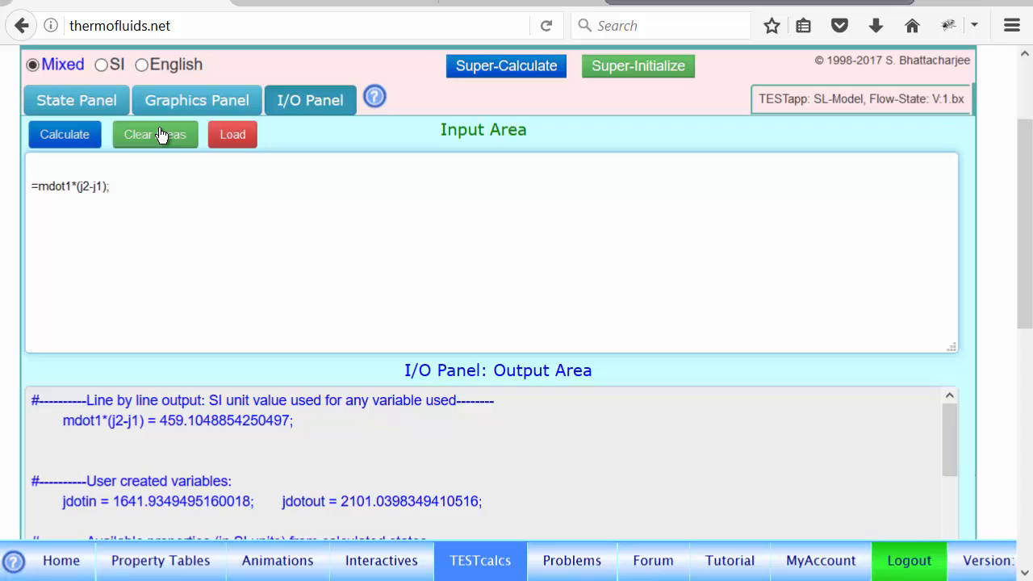
{"action": "mouse_move", "coordinate": [172, 396]}
{"action": "left_mouse_down"}
{"action": "mouse_move", "coordinate": [168, 443]}
{"action": "mouse_move", "coordinate": [178, 398]}
{"action": "left_mouse_up"}
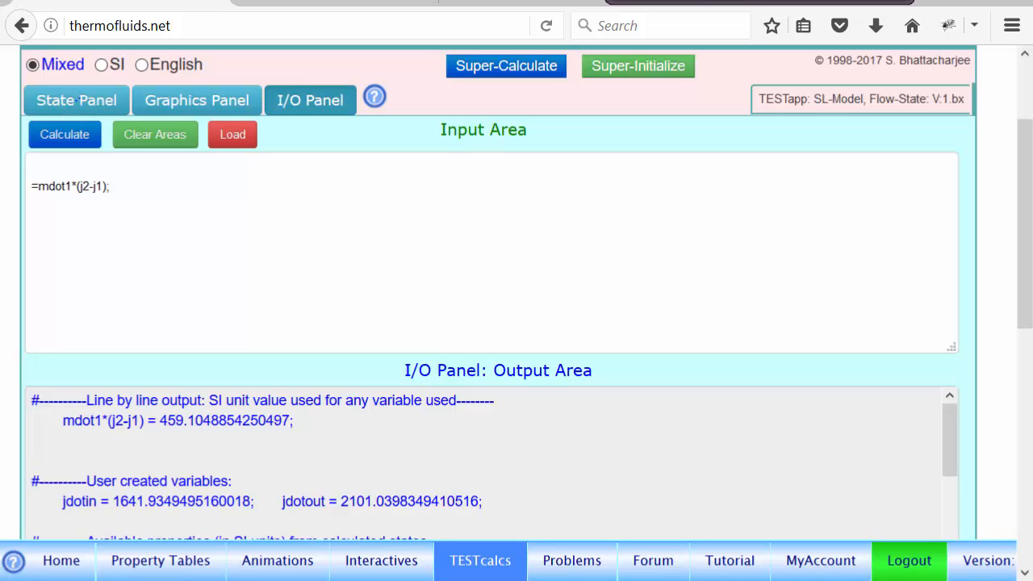
Set the State-2 velocity to =Vel1, recalculate the state and re-evaluate mdot1*(j2-j1).
{"action": "left_click", "coordinate": [74, 108]}
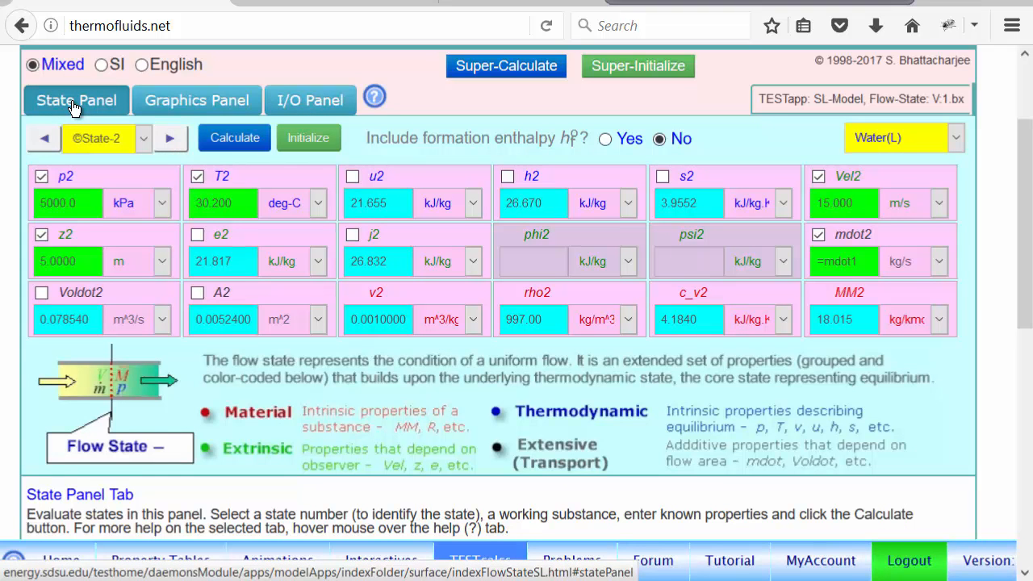
{"action": "left_click", "coordinate": [858, 206]}
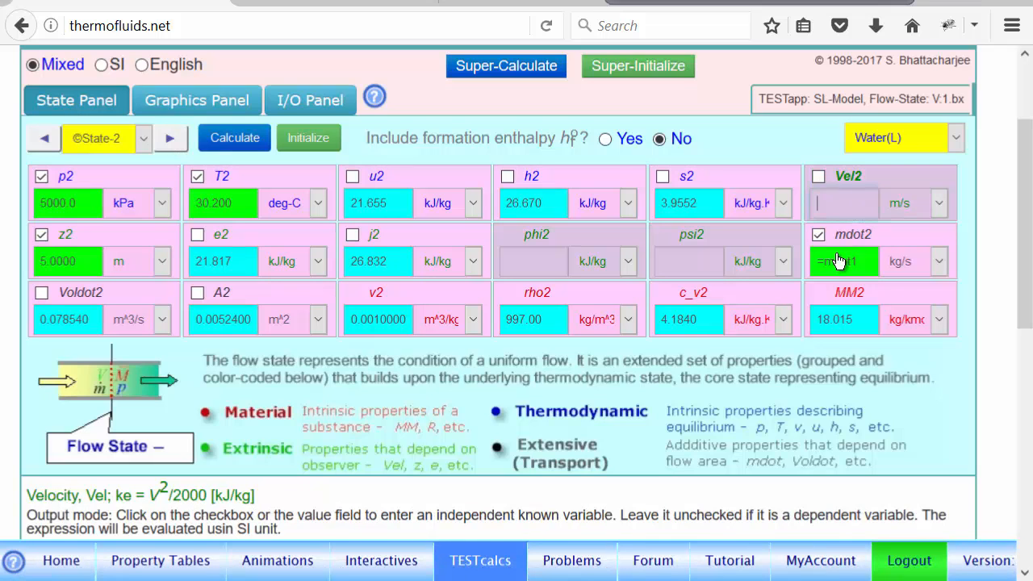
{"action": "left_click", "coordinate": [853, 201]}
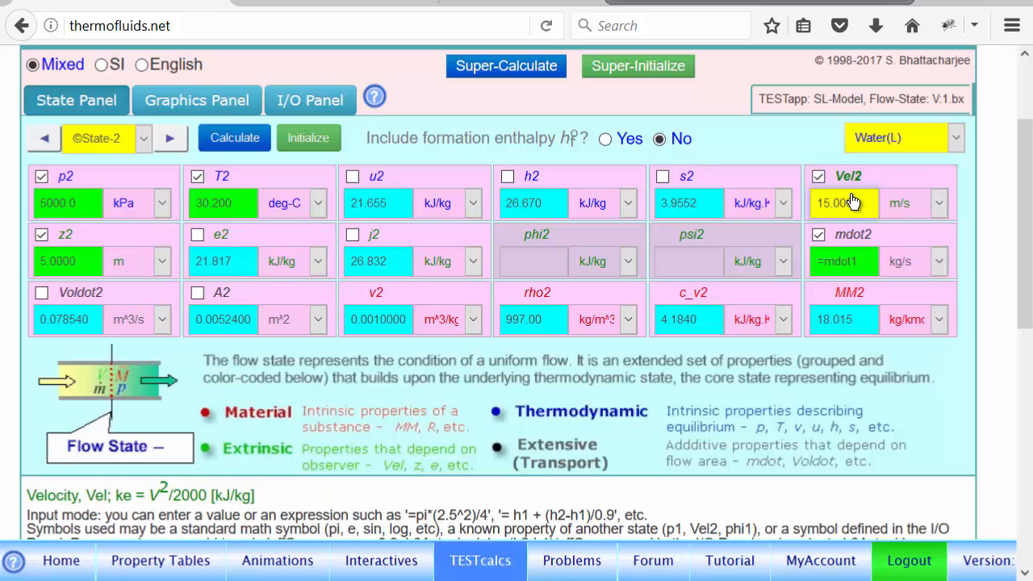
{"action": "key", "text": "BackSpace"}
{"action": "key", "text": "BackSpace"}
{"action": "key", "text": "BackSpace"}
{"action": "key", "text": "BackSpace"}
{"action": "key", "text": "BackSpace"}
{"action": "key", "text": "BackSpace"}
{"action": "type", "text": "0"}
{"action": "key", "text": "BackSpace"}
{"action": "type", "text": "=Vel1"}
{"action": "key", "text": "Return"}
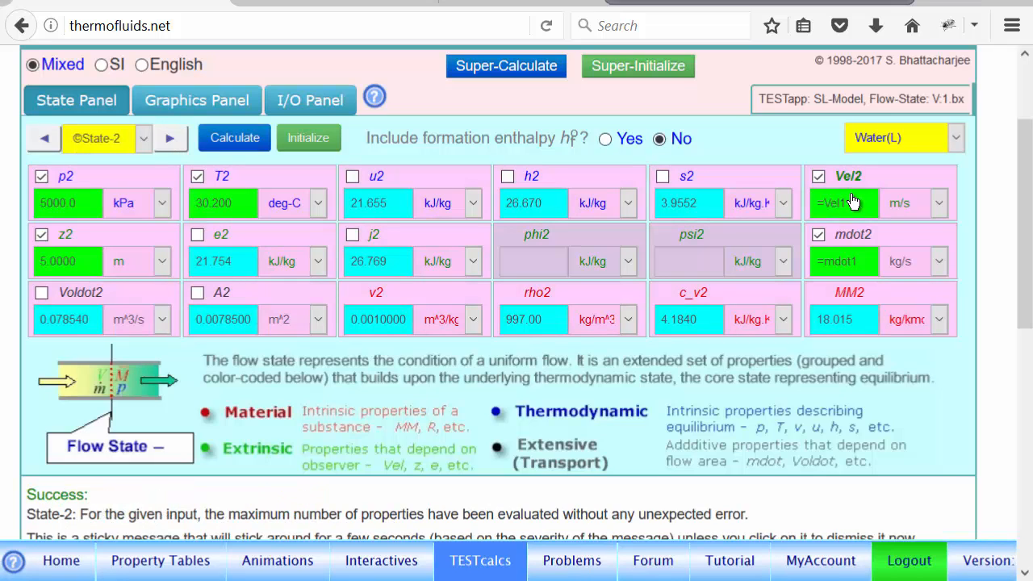
{"action": "left_click", "coordinate": [315, 108]}
{"action": "left_click", "coordinate": [65, 134]}
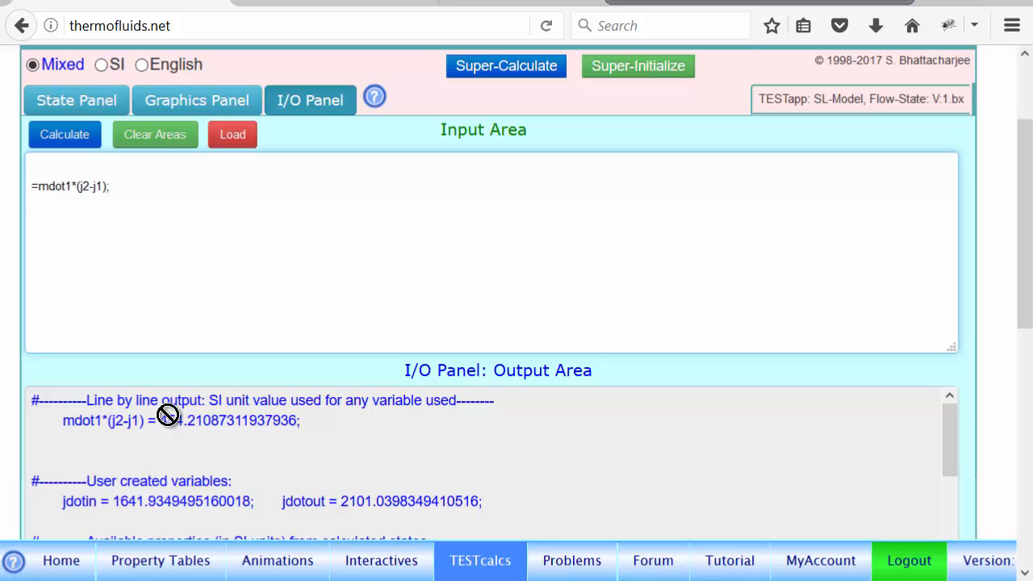
Set the State-2 elevation to =z1, recalculate the state and re-evaluate mdot1*(j2-j1).
{"action": "left_click", "coordinate": [60, 103]}
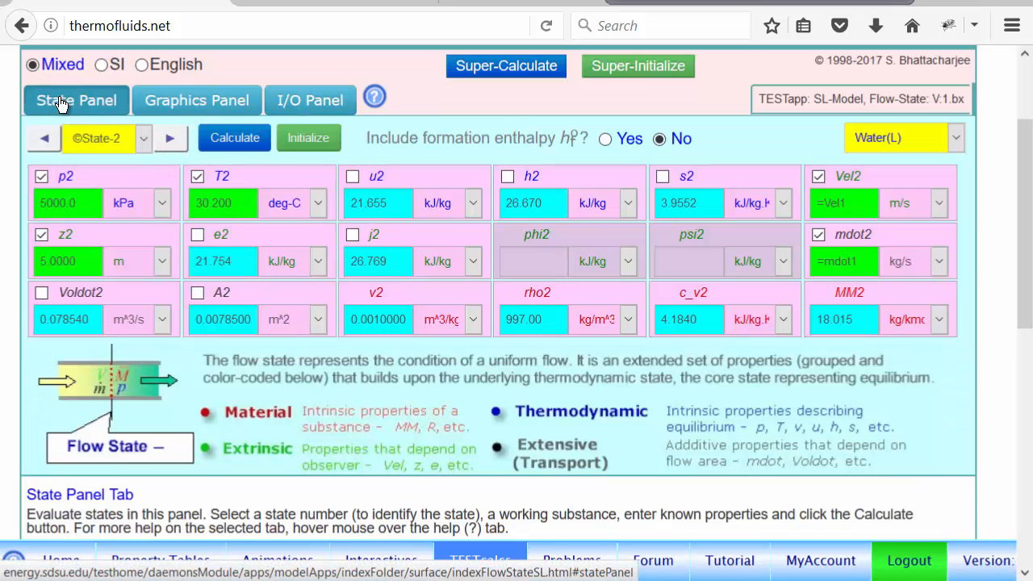
{"action": "left_click", "coordinate": [89, 267]}
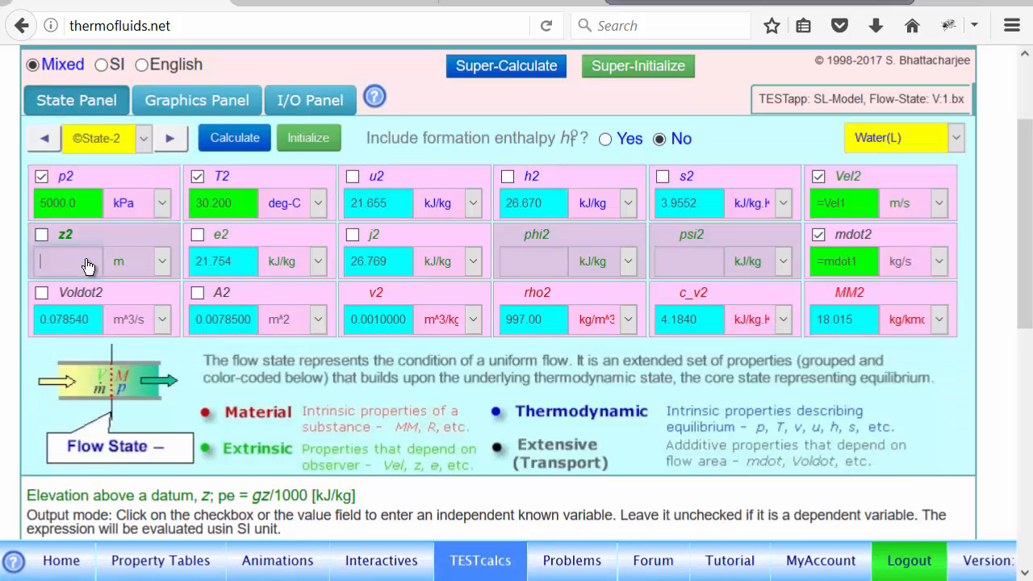
{"action": "type", "text": "5"}
{"action": "key", "text": "Return"}
{"action": "key", "text": "BackSpace"}
{"action": "key", "text": "BackSpace"}
{"action": "key", "text": "BackSpace"}
{"action": "key", "text": "BackSpace"}
{"action": "key", "text": "BackSpace"}
{"action": "key", "text": "BackSpace"}
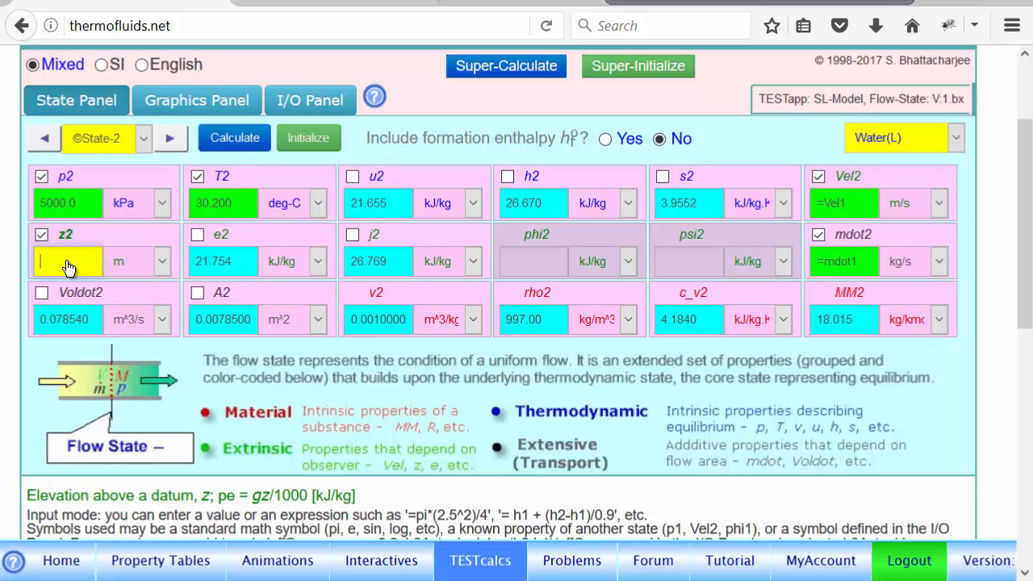
{"action": "type", "text": "=z1"}
{"action": "key", "text": "Return"}
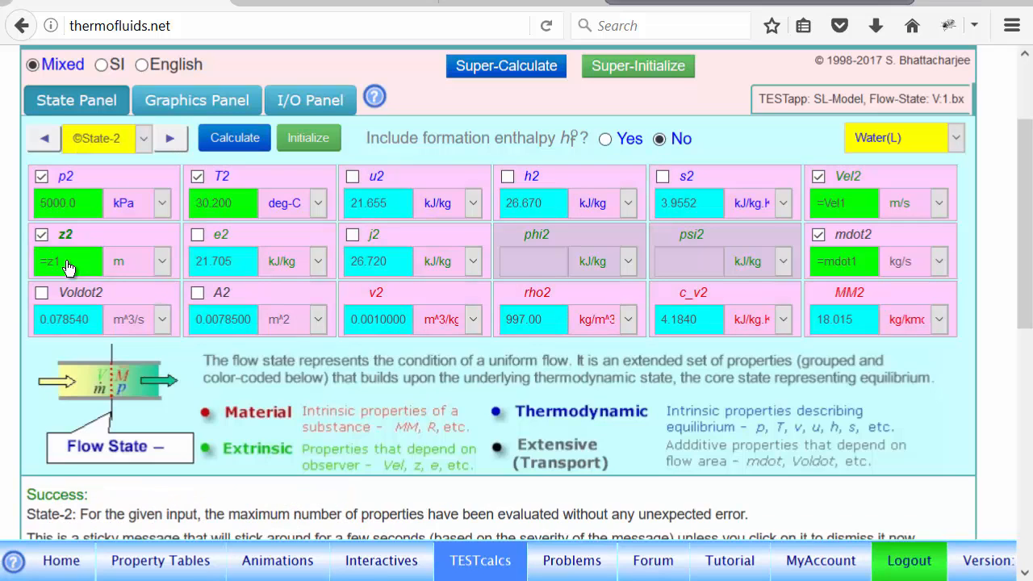
{"action": "left_click", "coordinate": [316, 101]}
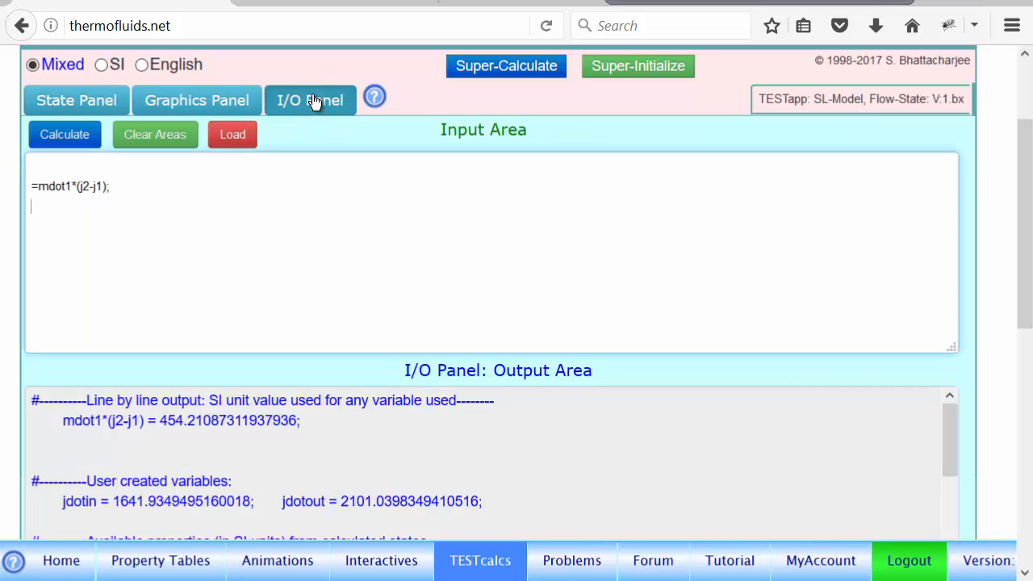
{"action": "left_click", "coordinate": [65, 136]}
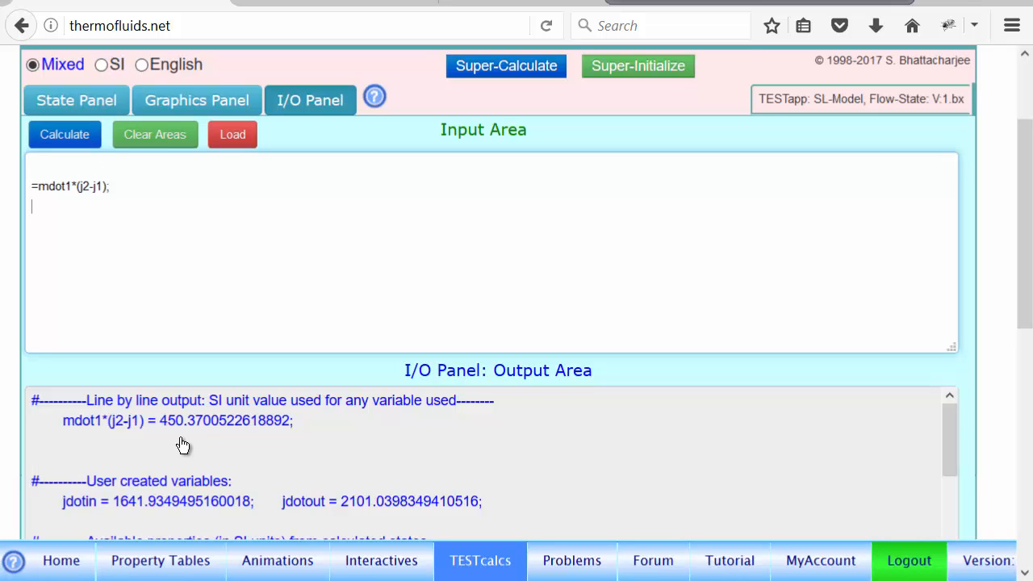
Set the State-2 temperature to =T1, recalculate the state and re-evaluate mdot1*(j2-j1).
{"action": "left_click", "coordinate": [75, 101]}
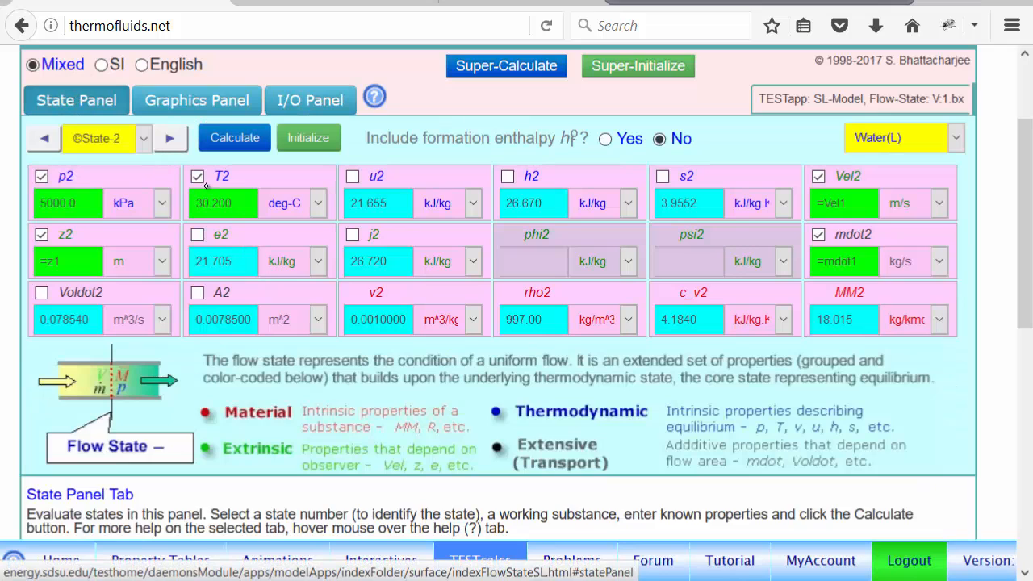
{"action": "left_click", "coordinate": [220, 204]}
{"action": "left_click", "coordinate": [202, 182]}
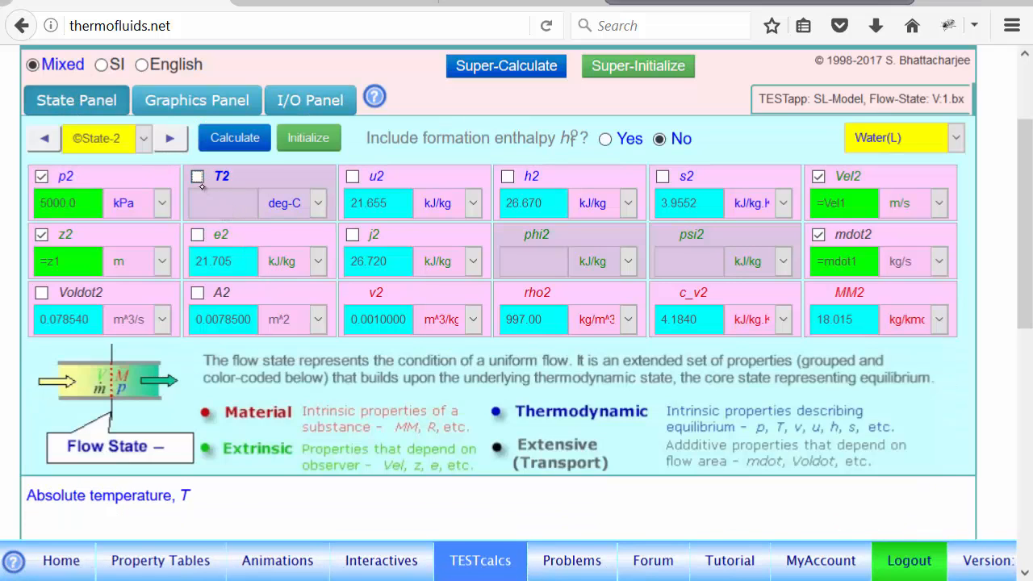
{"action": "key", "text": "BackSpace"}
{"action": "key", "text": "BackSpace"}
{"action": "key", "text": "BackSpace"}
{"action": "key", "text": "BackSpace"}
{"action": "key", "text": "BackSpace"}
{"action": "key", "text": "BackSpace"}
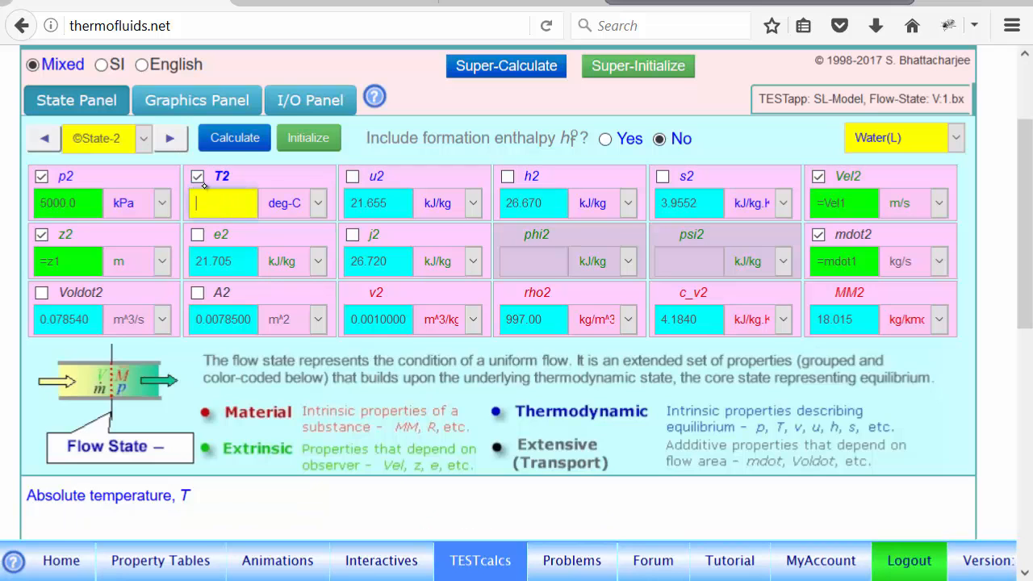
{"action": "type", "text": "=T1"}
{"action": "left_click", "coordinate": [244, 139]}
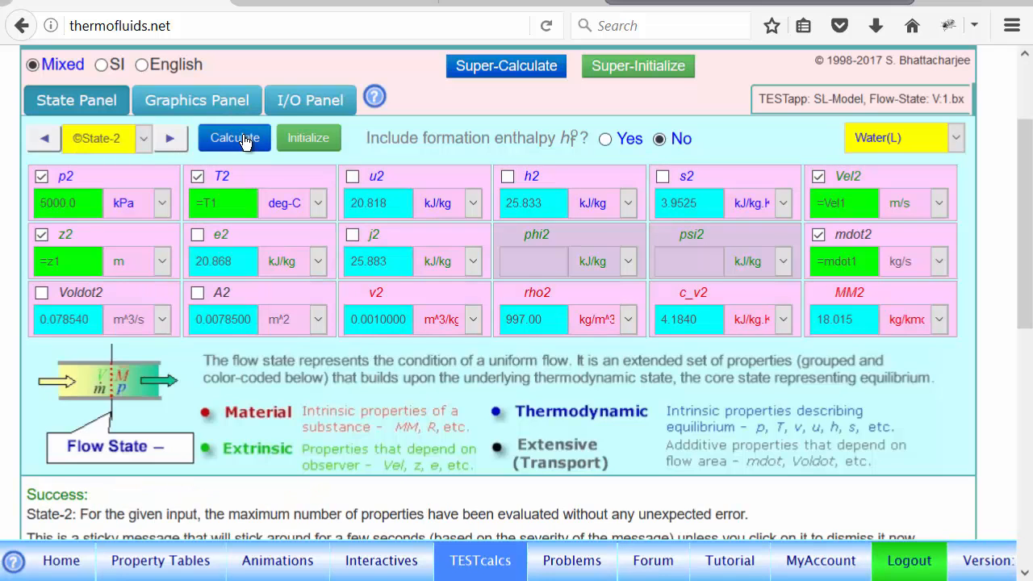
{"action": "left_click", "coordinate": [317, 103]}
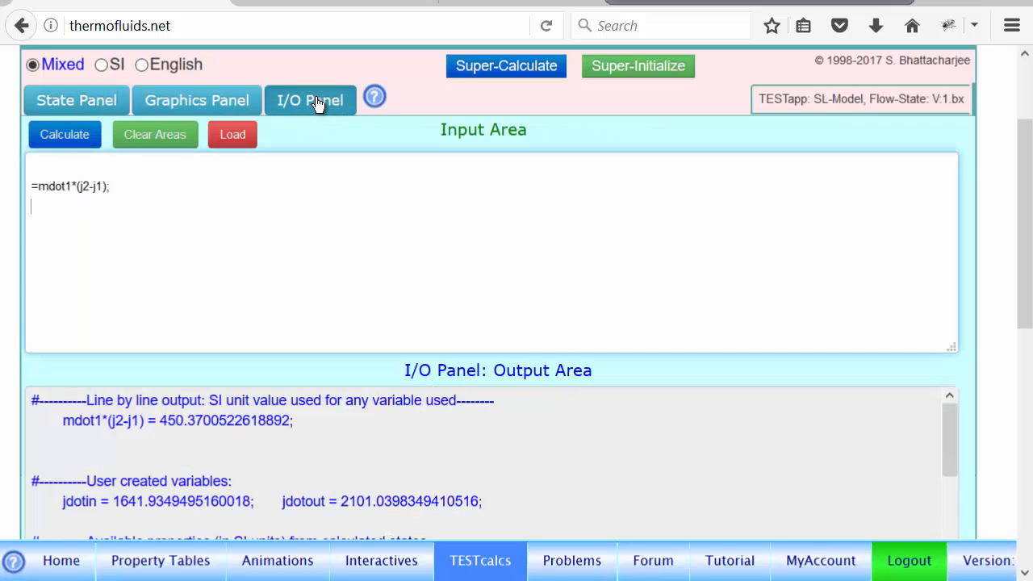
{"action": "left_click", "coordinate": [64, 135]}
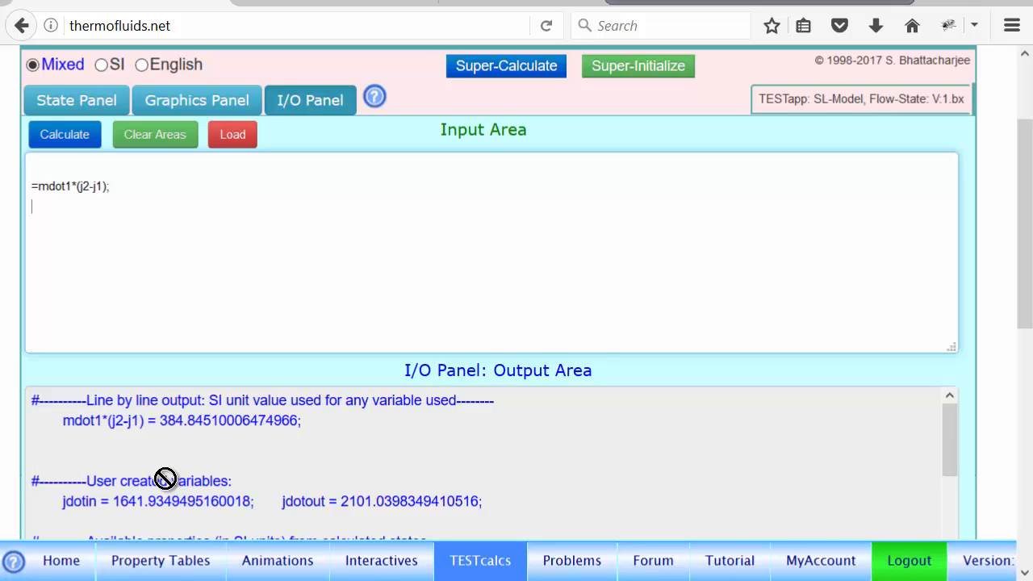
{"action": "key", "text": "F10"}
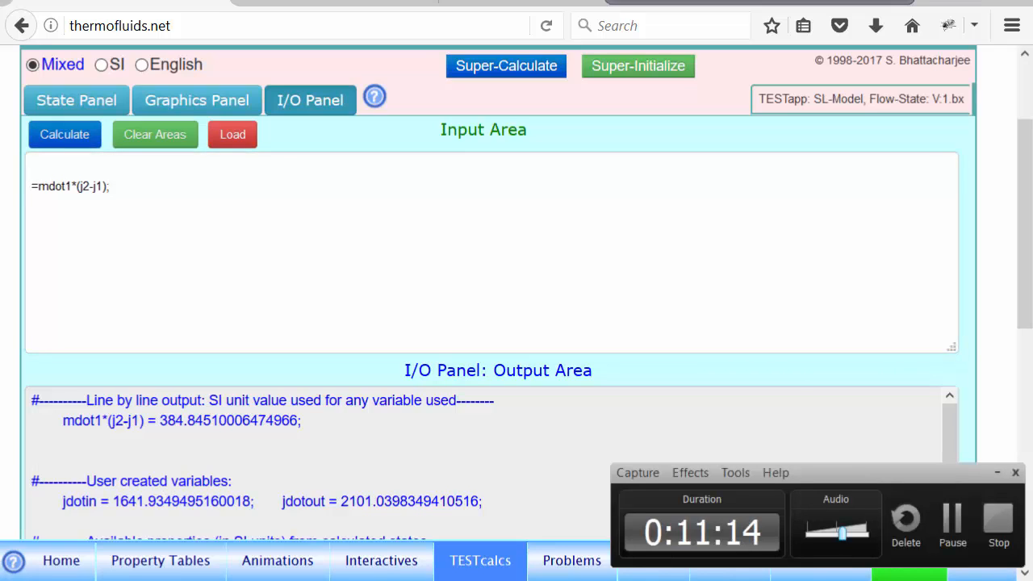